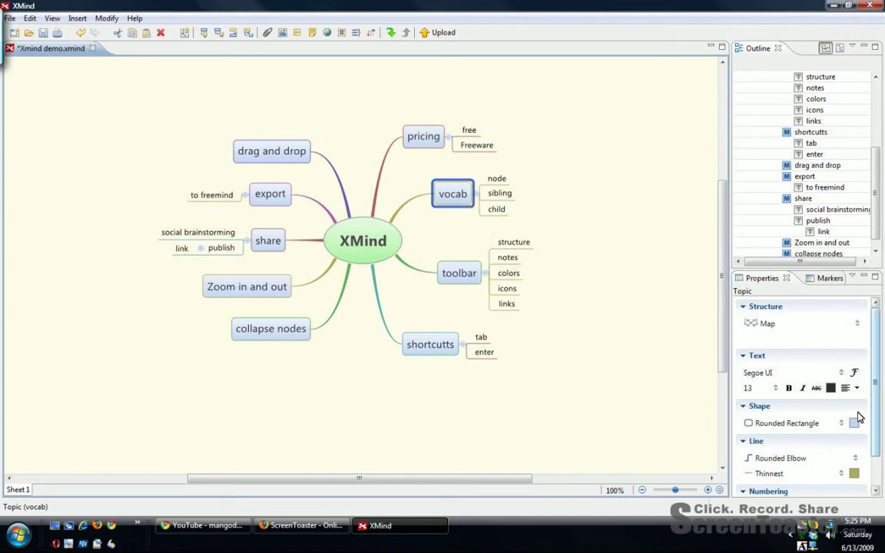
left_click_drag(877, 393, 872, 369)
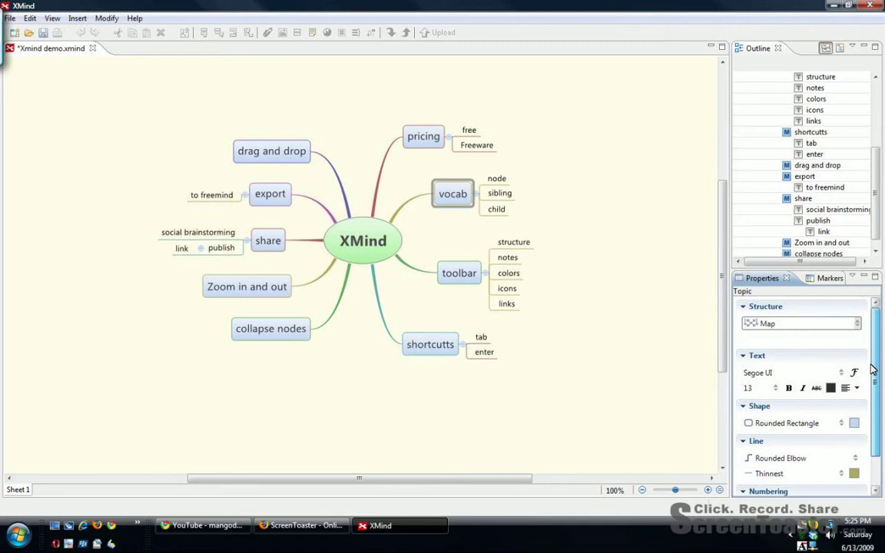
left_click(857, 324)
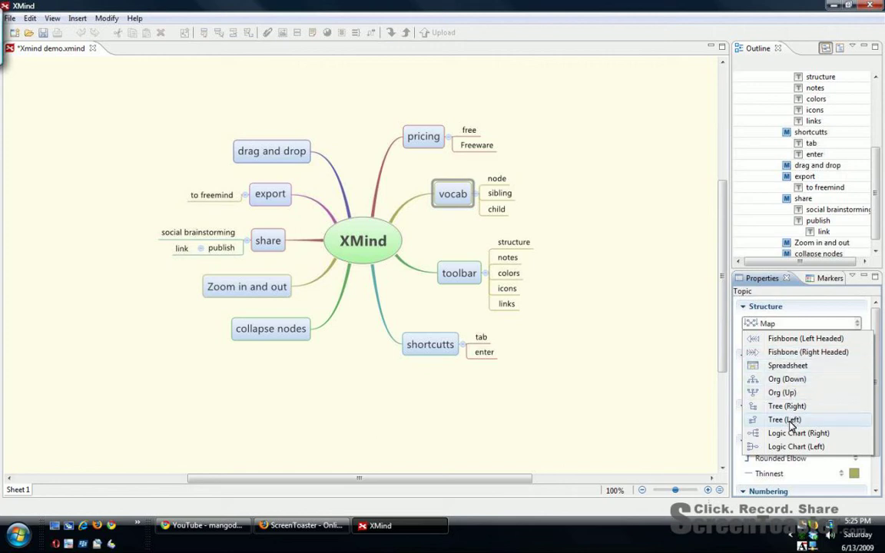
left_click(874, 336)
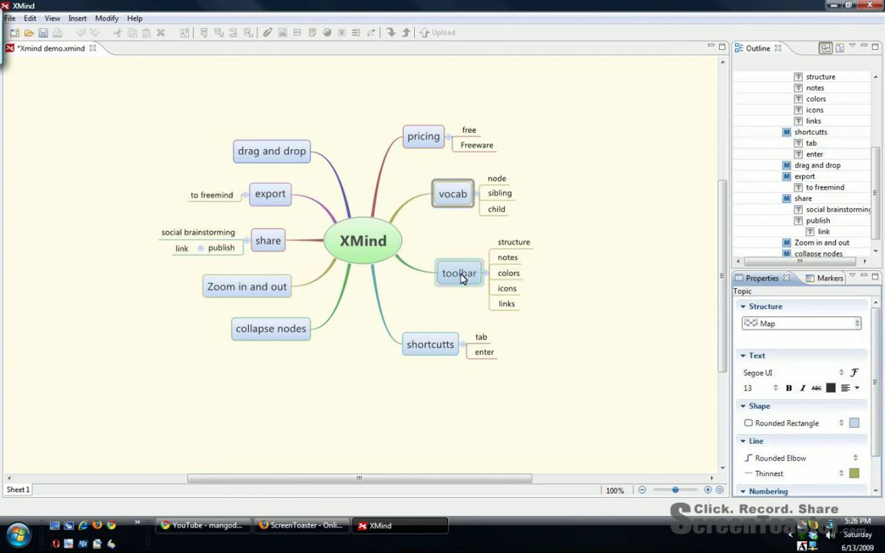
left_click(483, 344)
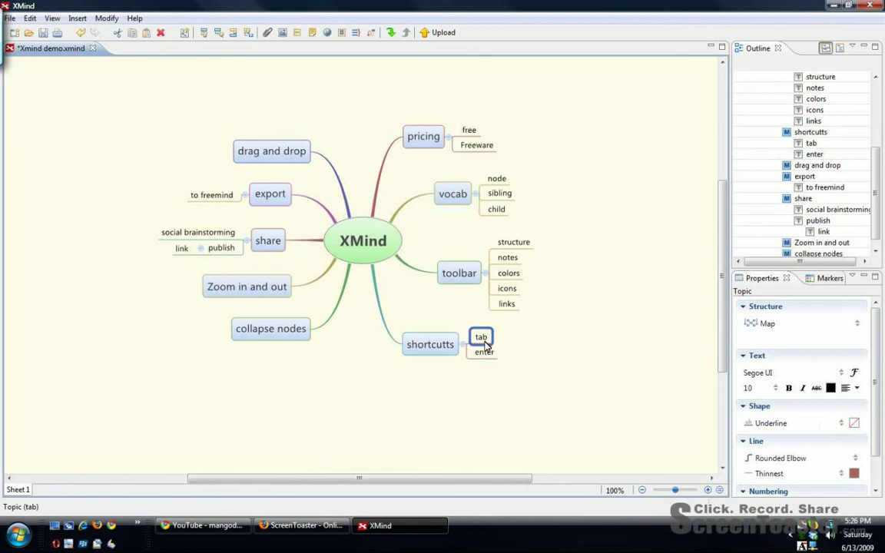
key("Tab")
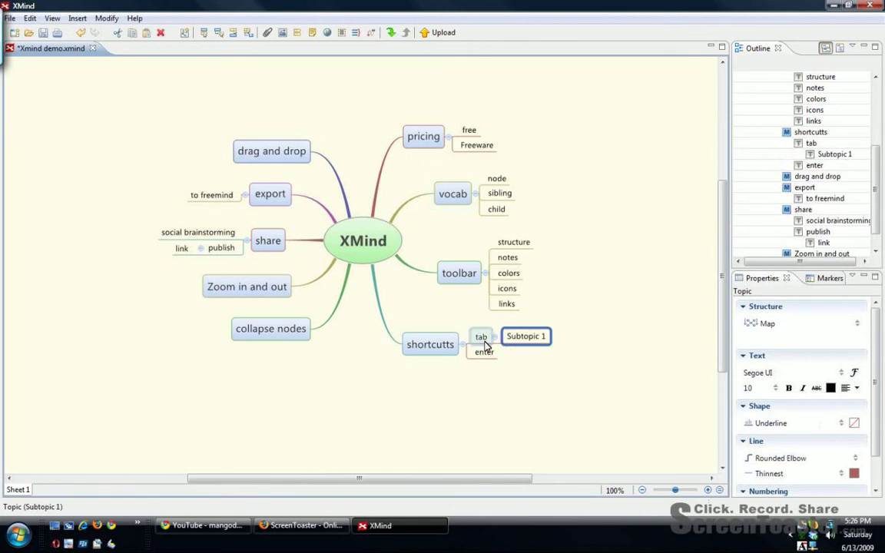
key("Return")
key("Delete")
key("Delete")
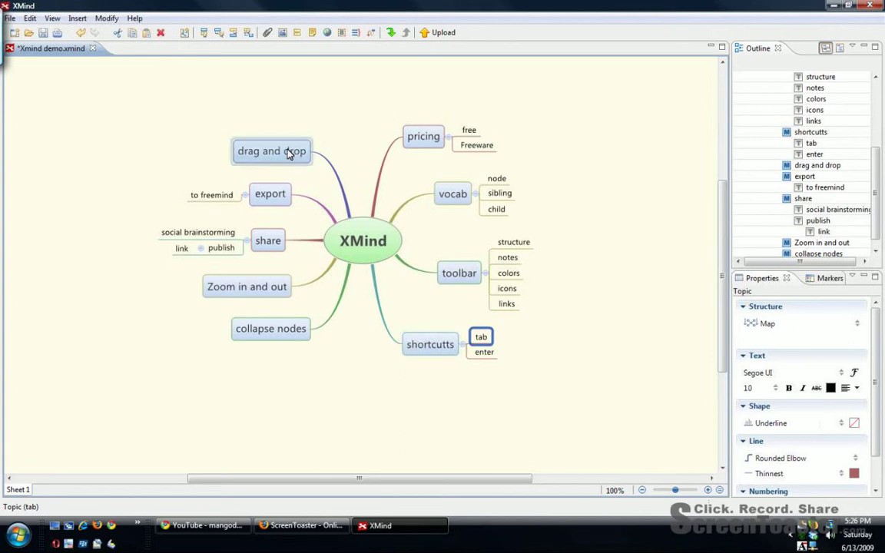
Move the 'drag and drop' topic onto 'collapse nodes', then back out as a main branch at the bottom left.
left_click_drag(289, 153, 276, 327)
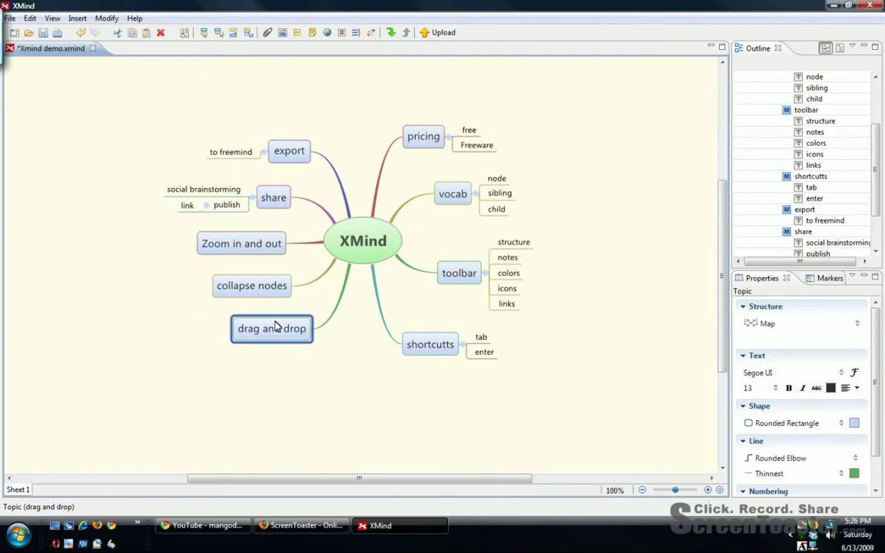
left_click_drag(275, 330, 136, 288)
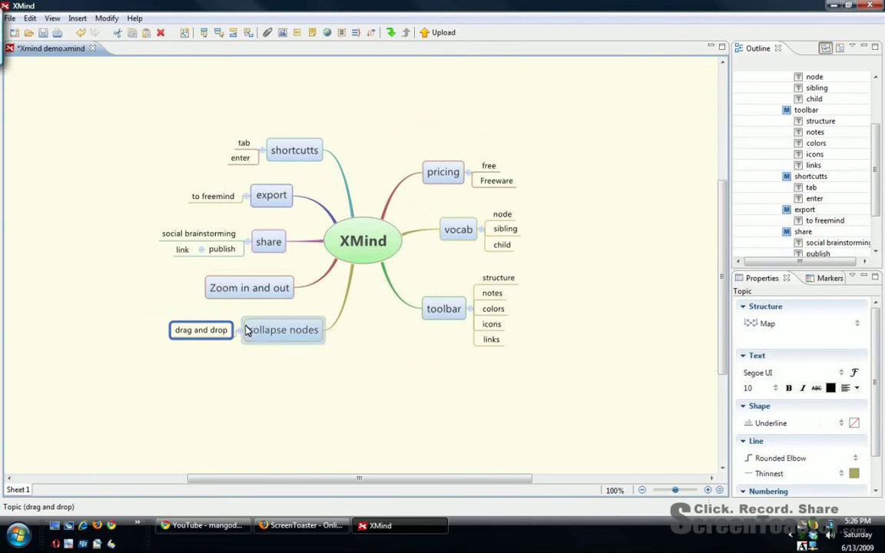
left_click_drag(211, 330, 288, 361)
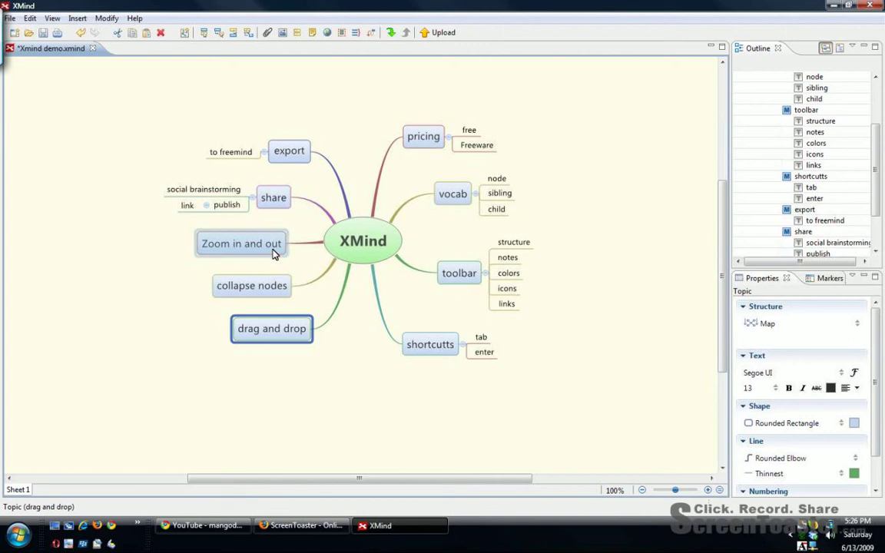
Zoom in and back out to 100%, then collapse the toolbar, vocab and pricing branches.
left_click(707, 492)
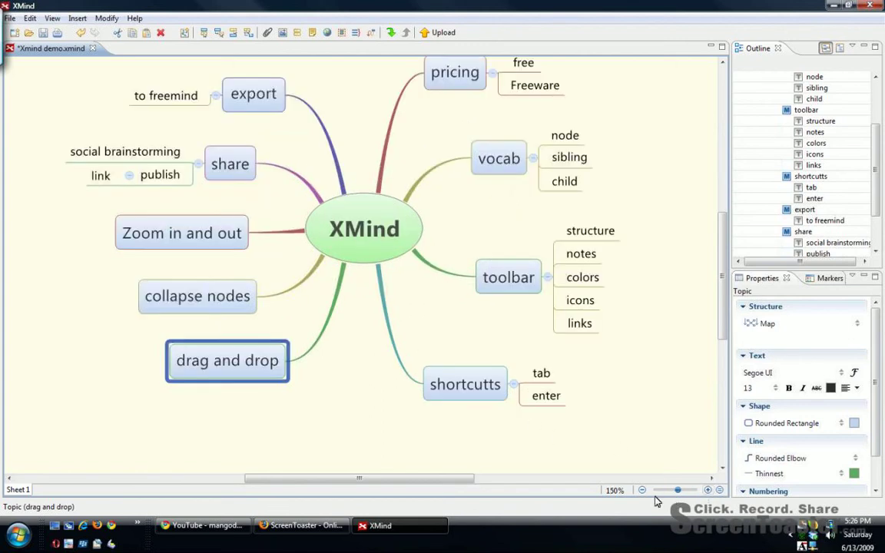
left_click(678, 491)
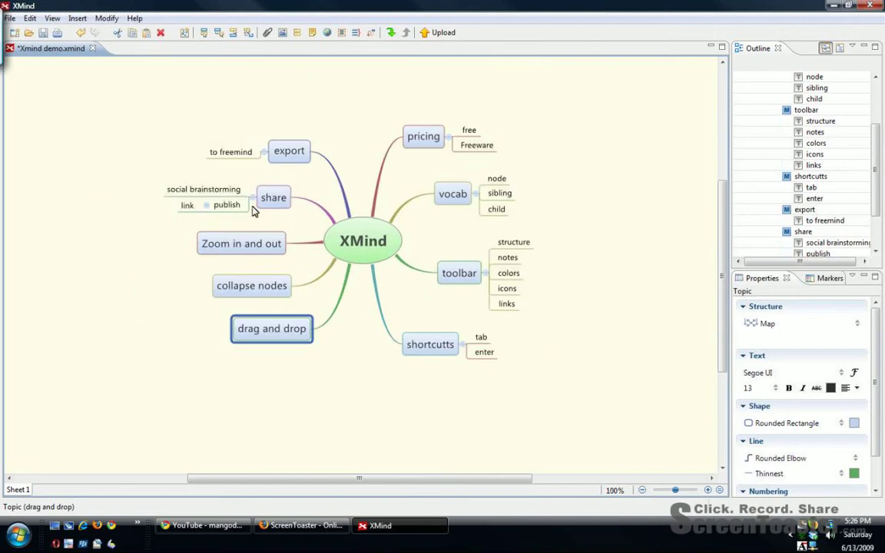
left_click(486, 274)
left_click(485, 220)
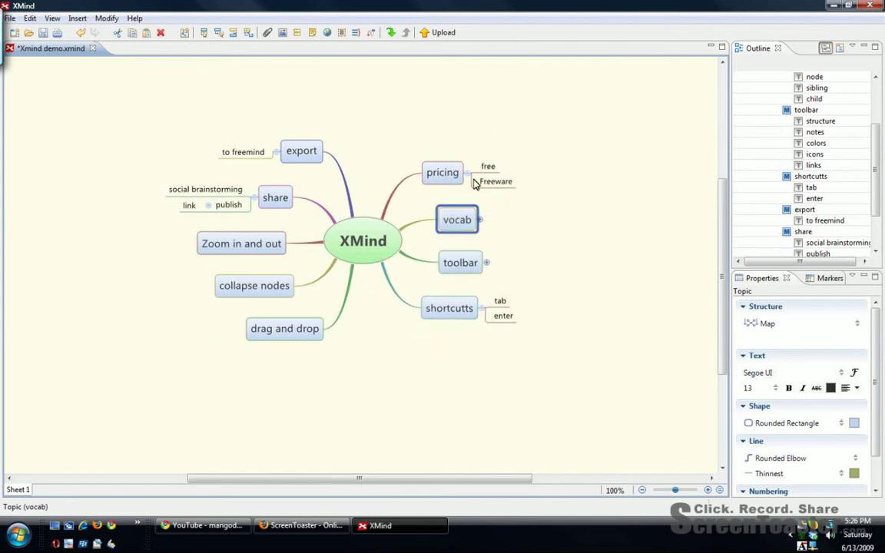
left_click(468, 174)
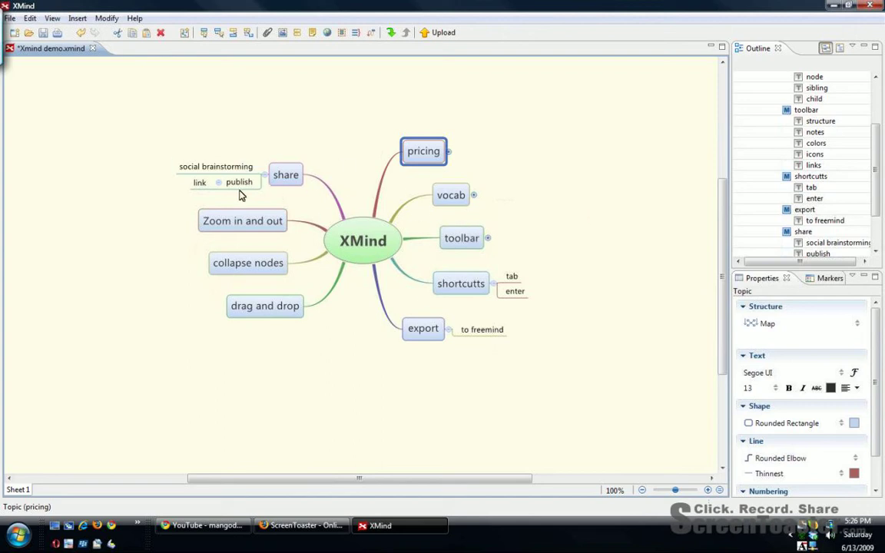
Sign in with the XMind account ID and password to reach the Upload Map dialog.
left_click(14, 21)
mouse_move(30, 18)
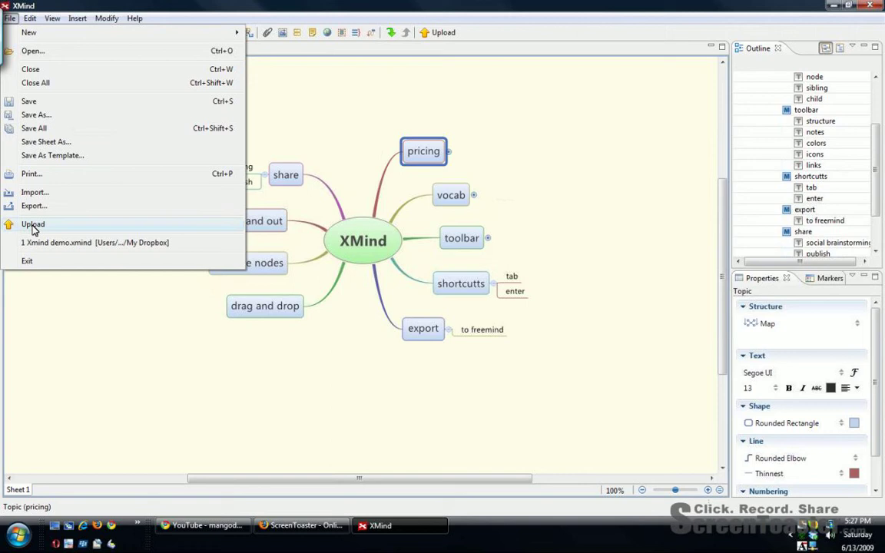
key("Escape")
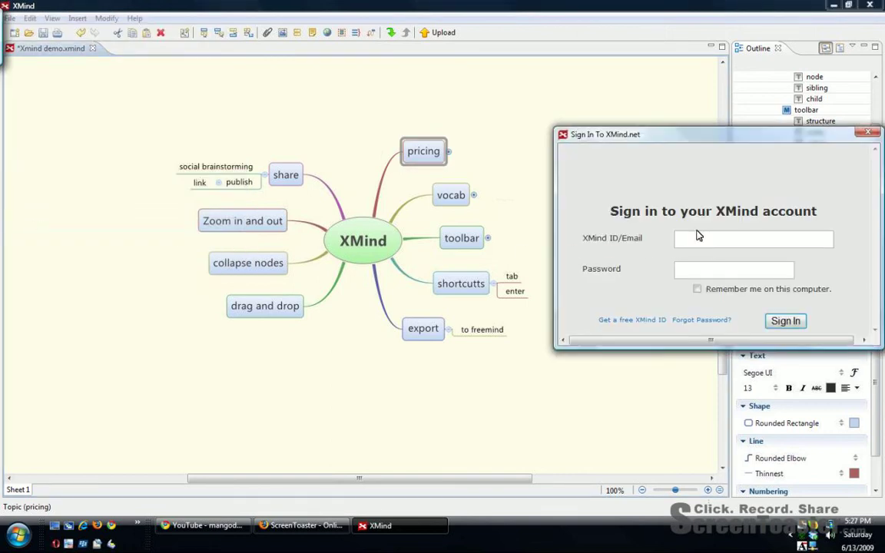
type("dvinesproducer")
key("Return")
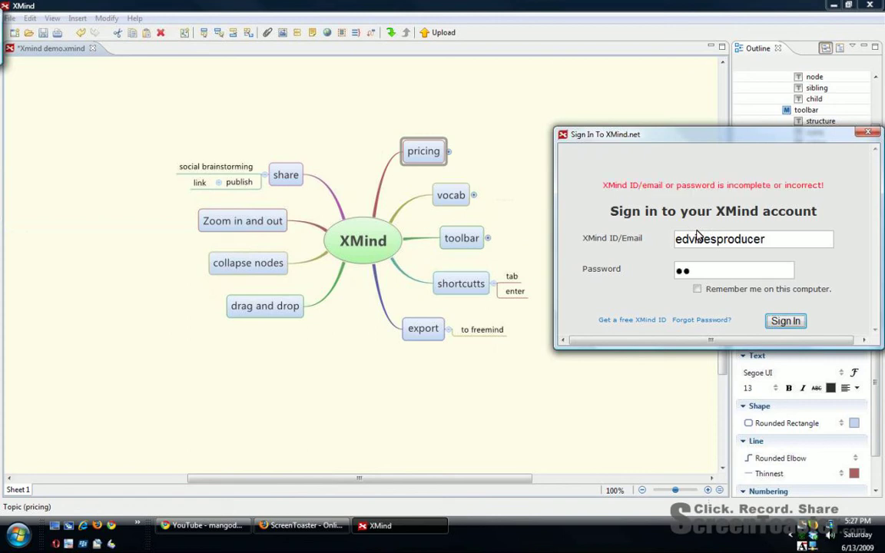
left_click(695, 272)
type("••••••")
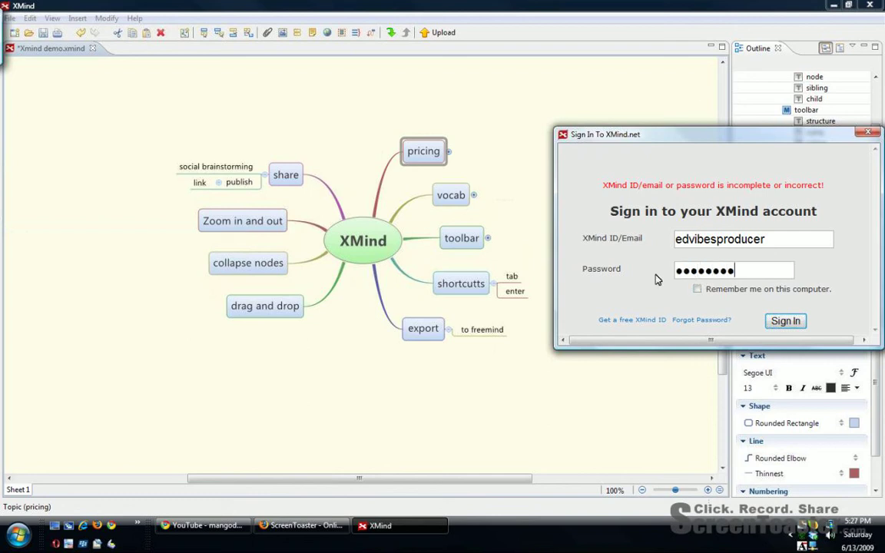
left_click(771, 328)
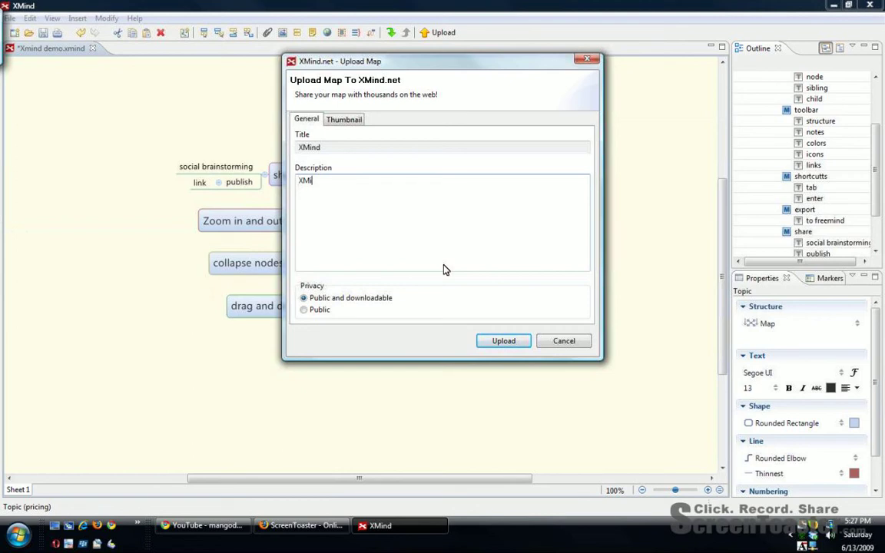
Finish the description as 'XMind Demo', upload the map, and view it online immediately.
type("nd Demo")
left_click(504, 341)
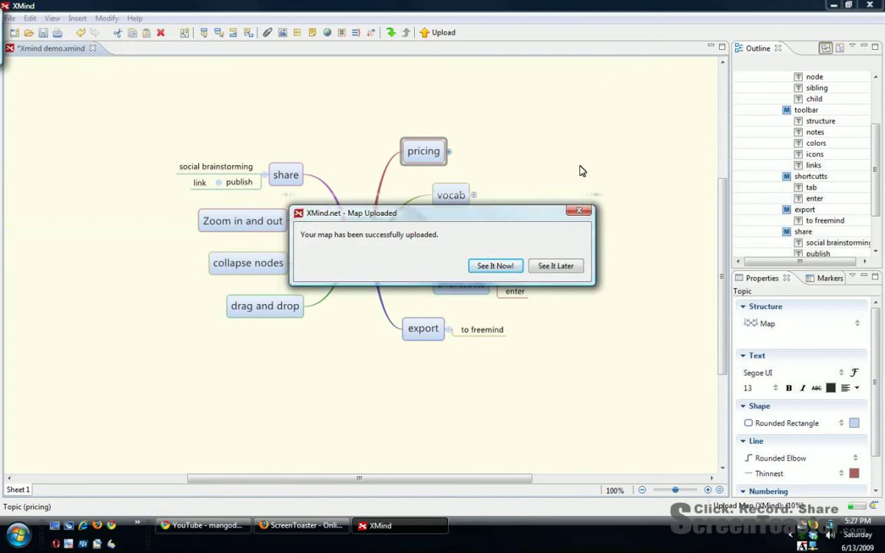
left_click(494, 266)
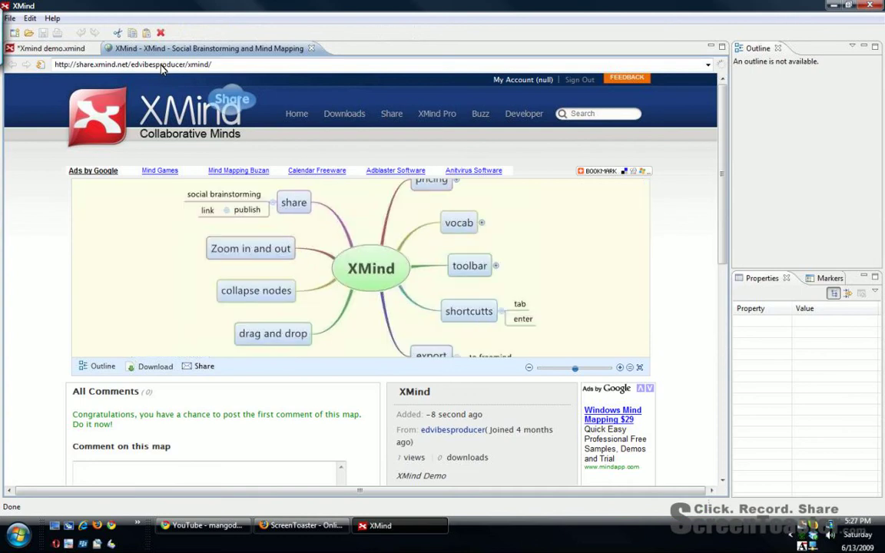
Select the map page's web address, then open a new blank tab in Firefox.
left_click(162, 65)
key("ctrl+c")
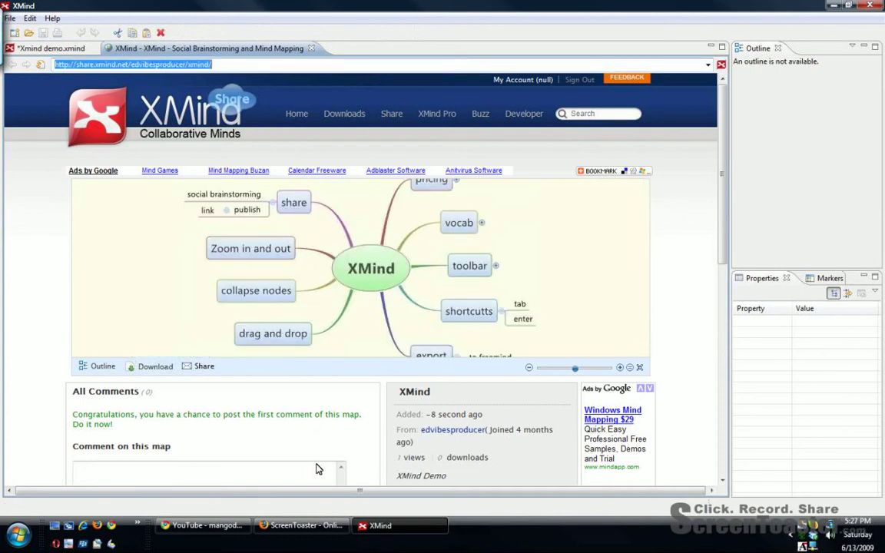
left_click(303, 526)
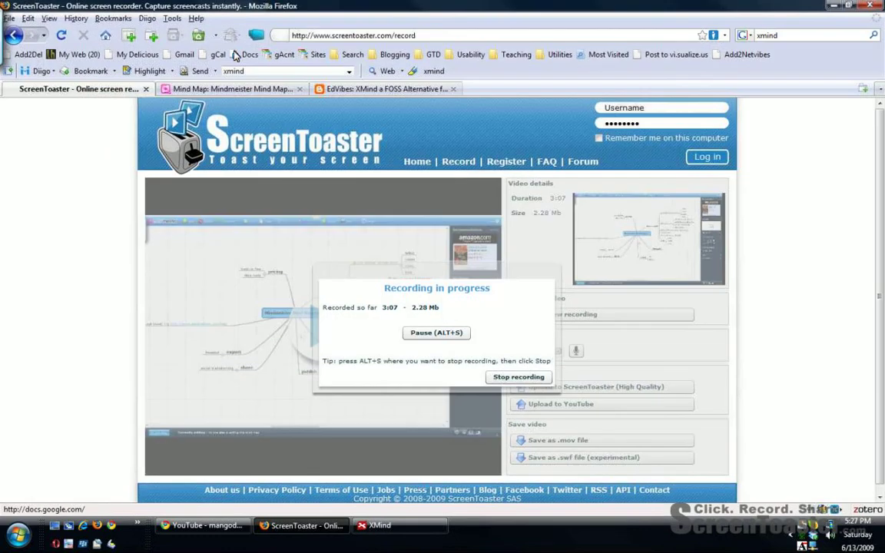
left_click(142, 35)
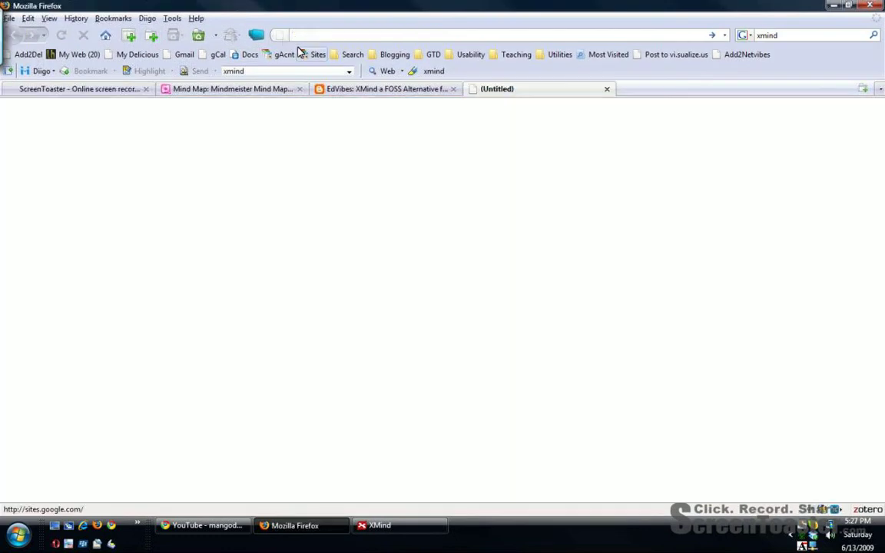
Paste and load the share URL in Firefox, then scroll down the map page.
key("ctrl+v")
key("Return")
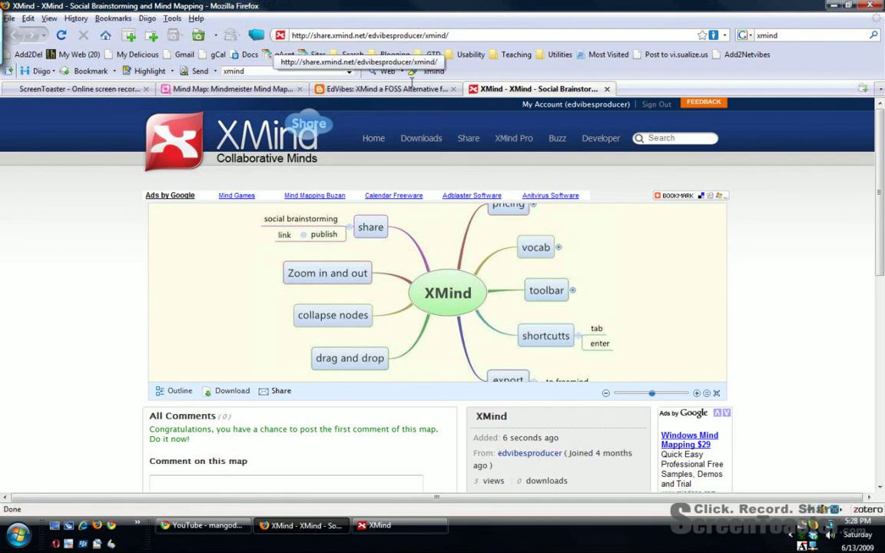
scroll(442, 388, "down", 1)
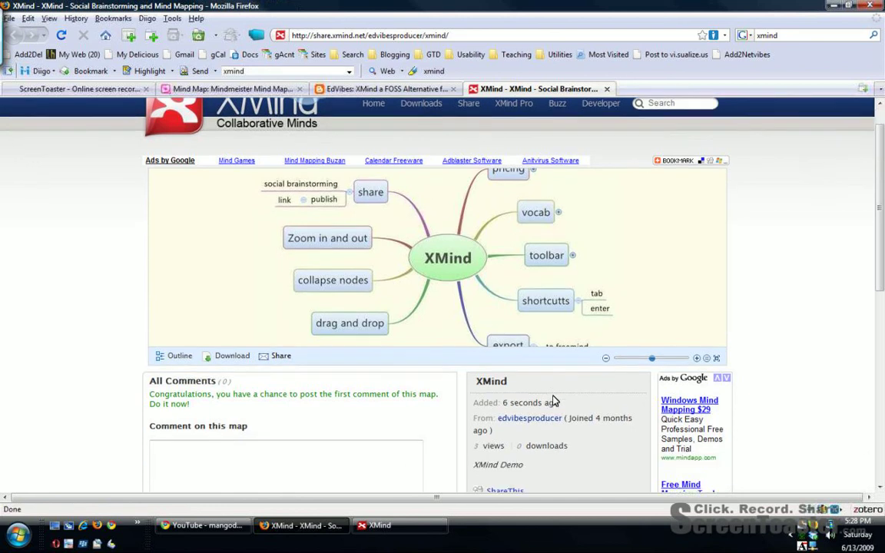
scroll(461, 368, "down", 1)
scroll(223, 300, "down", 1)
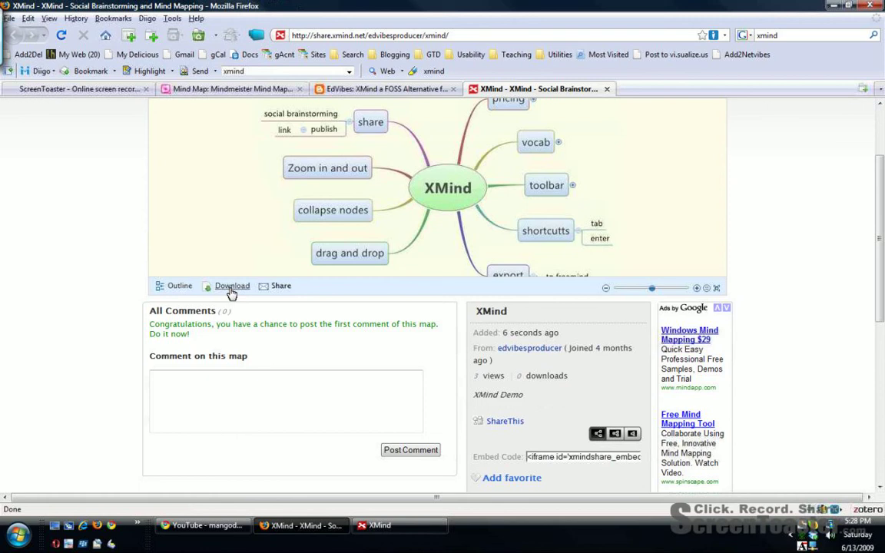
scroll(231, 294, "down", 1)
scroll(331, 318, "down", 1)
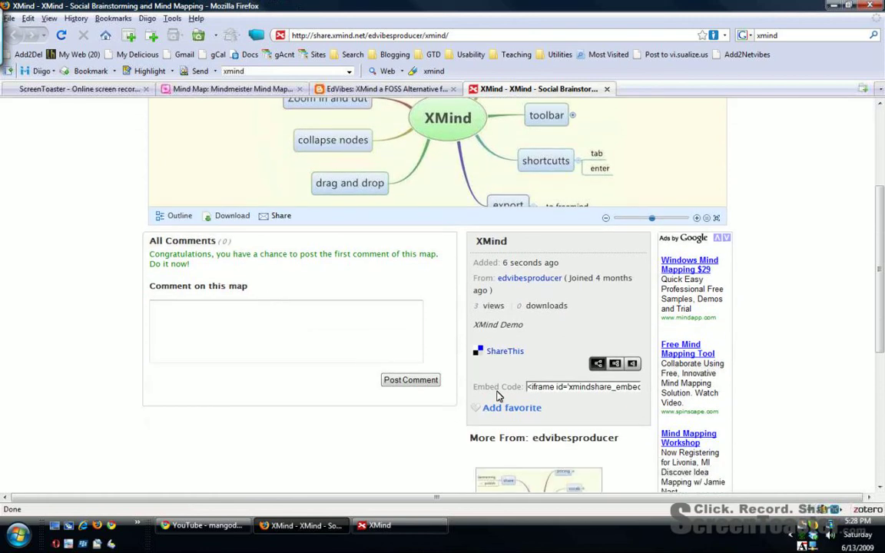
scroll(472, 315, "down", 2)
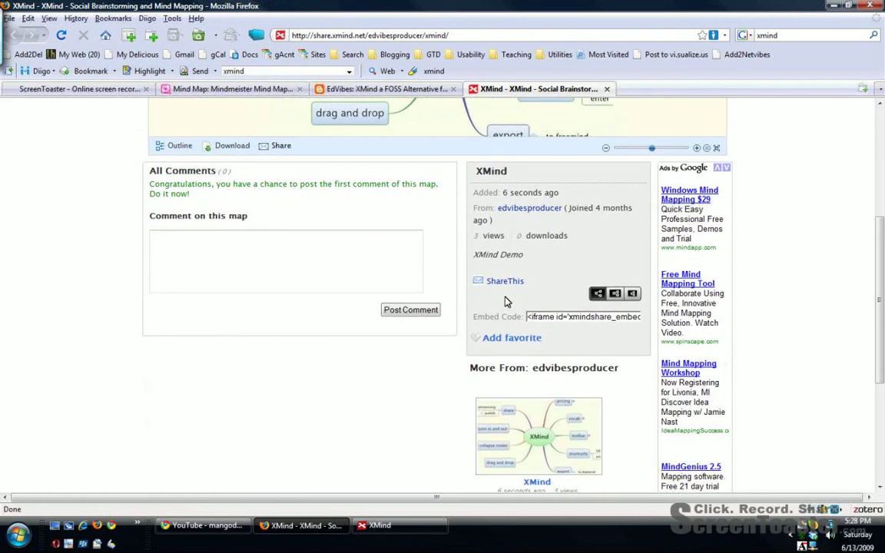
Click into the comment box and scroll around the XMind Demo page.
left_click(256, 273)
scroll(257, 275, "up", 5)
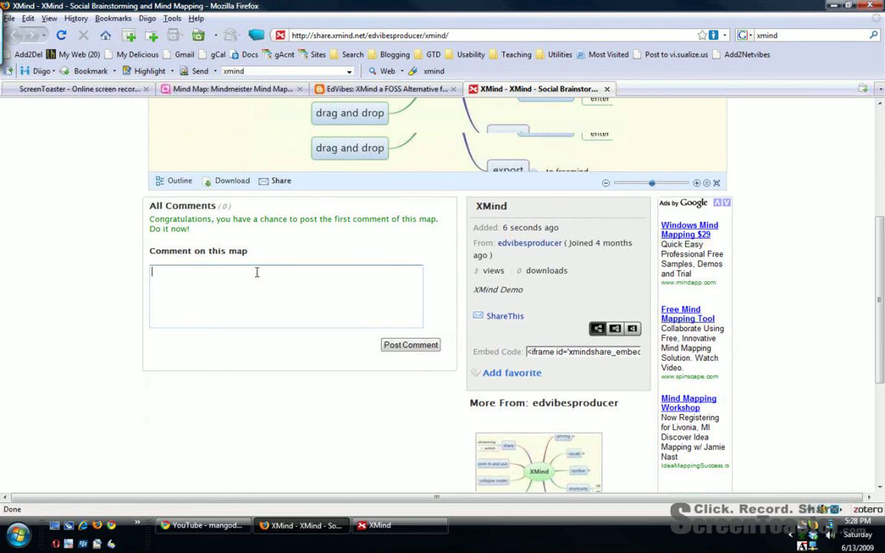
scroll(258, 282, "up", 1)
scroll(256, 282, "down", 2)
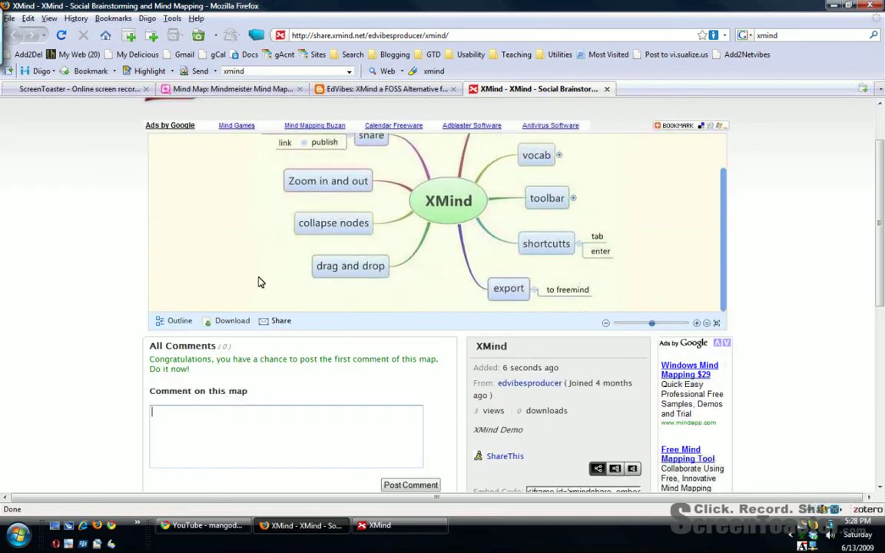
scroll(569, 263, "up", 1)
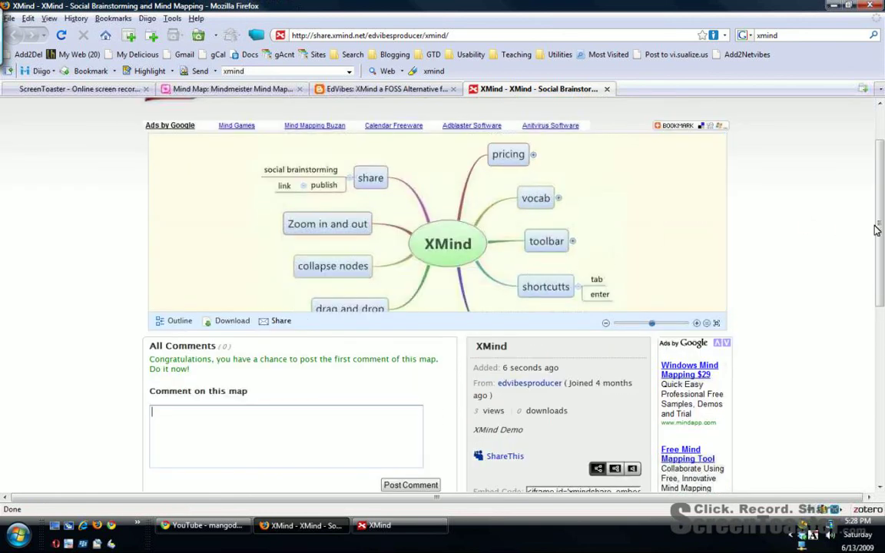
left_click_drag(880, 220, 880, 186)
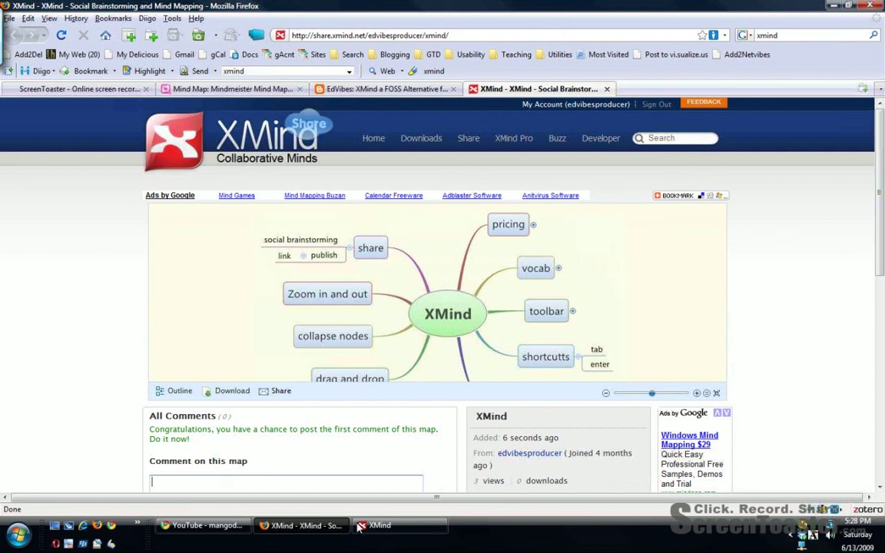
mouse_move(358, 526)
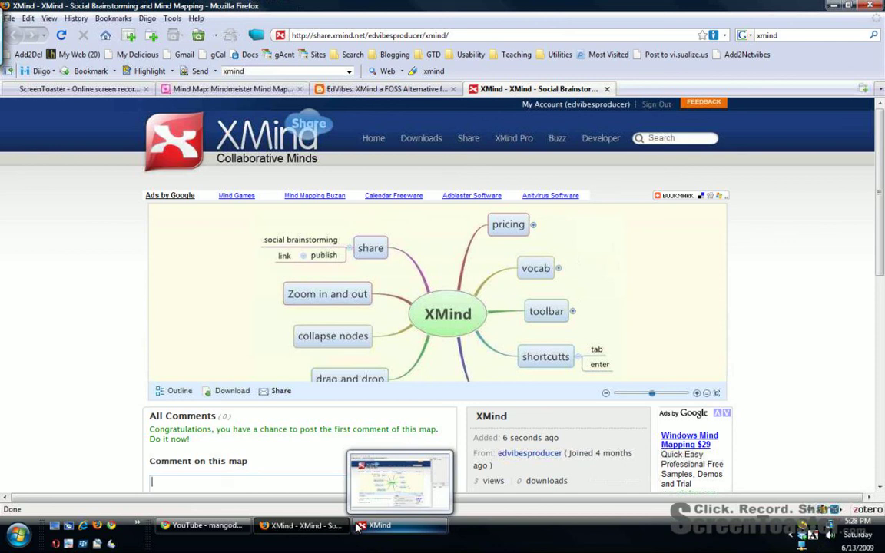